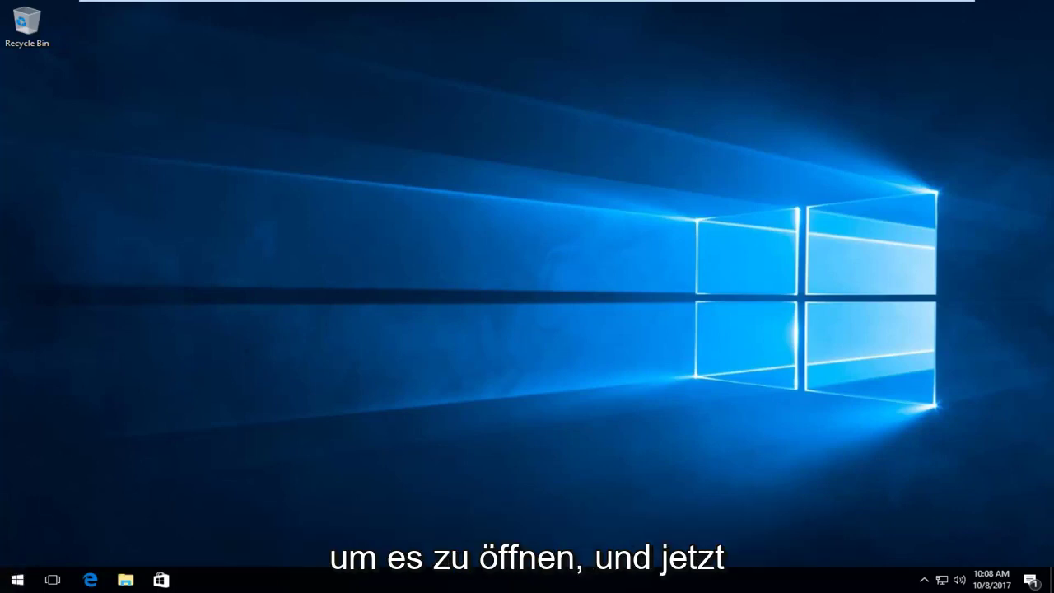
Search the Start menu for 'control panel' and launch the Control Panel app.
left_click(16, 580)
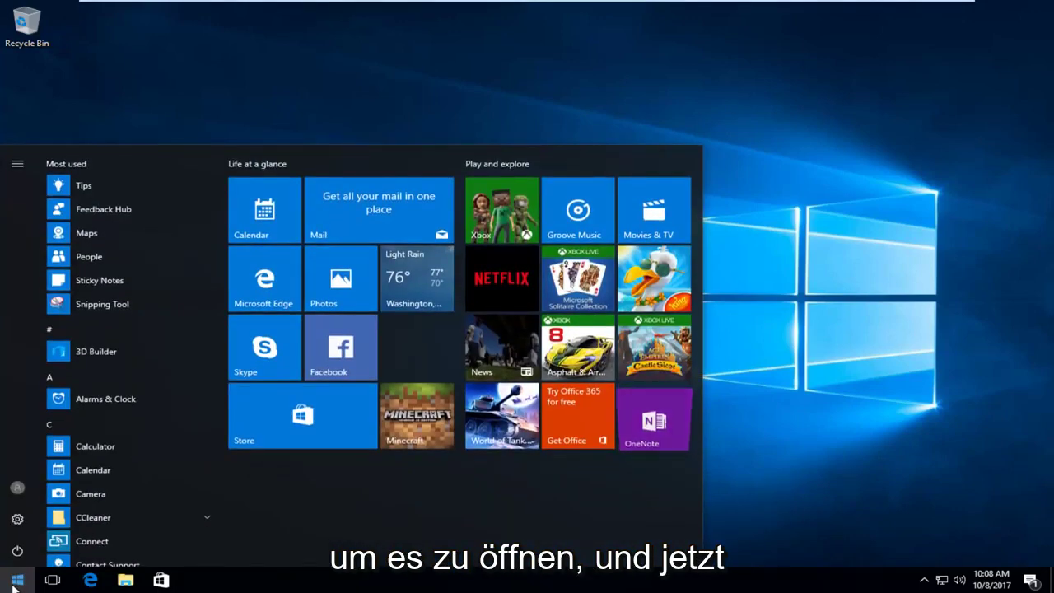
type("c")
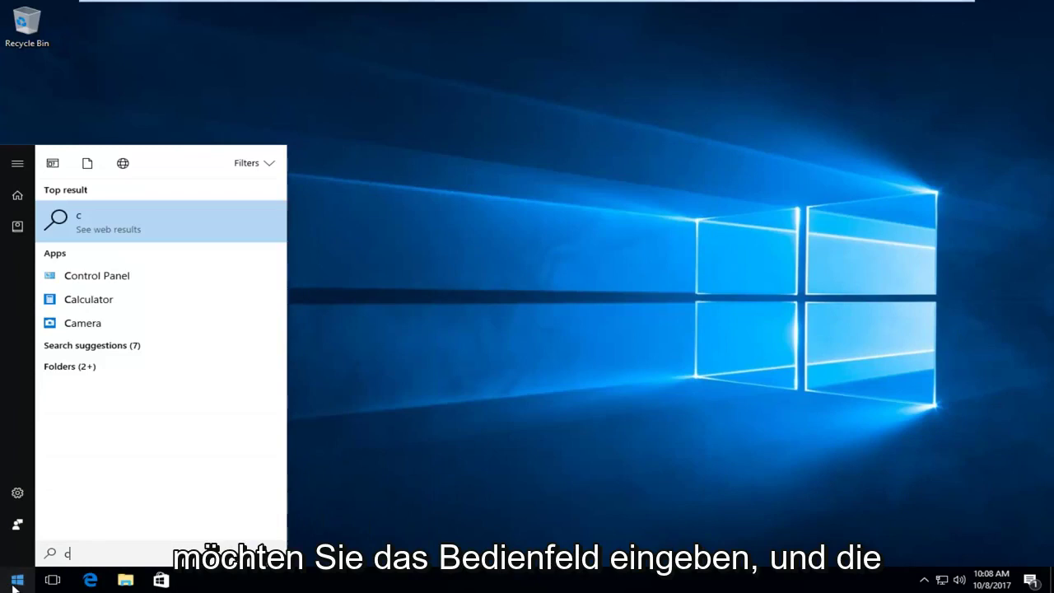
type("ontrol panel")
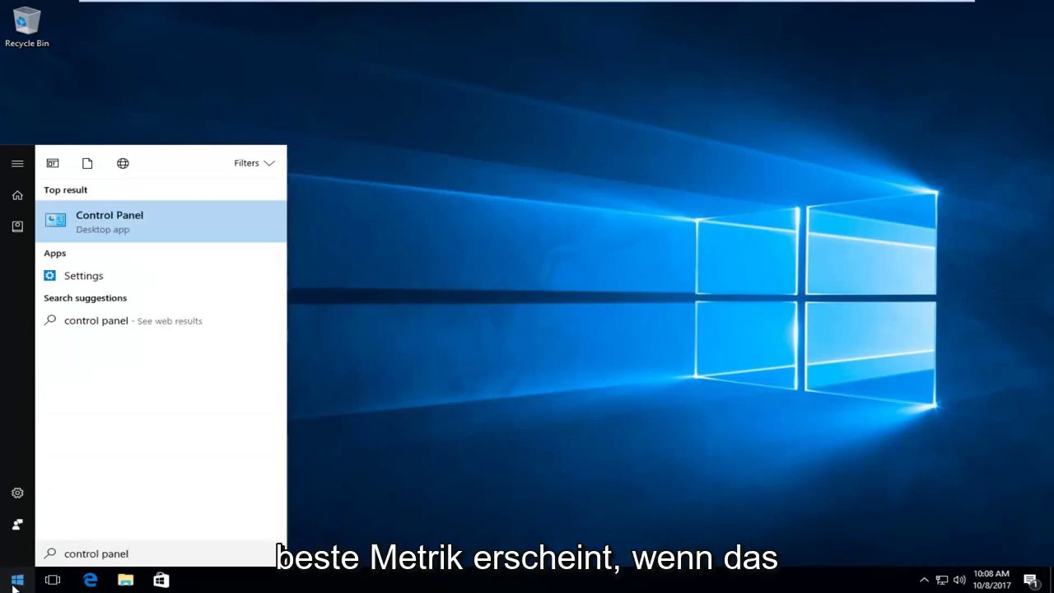
left_click(115, 221)
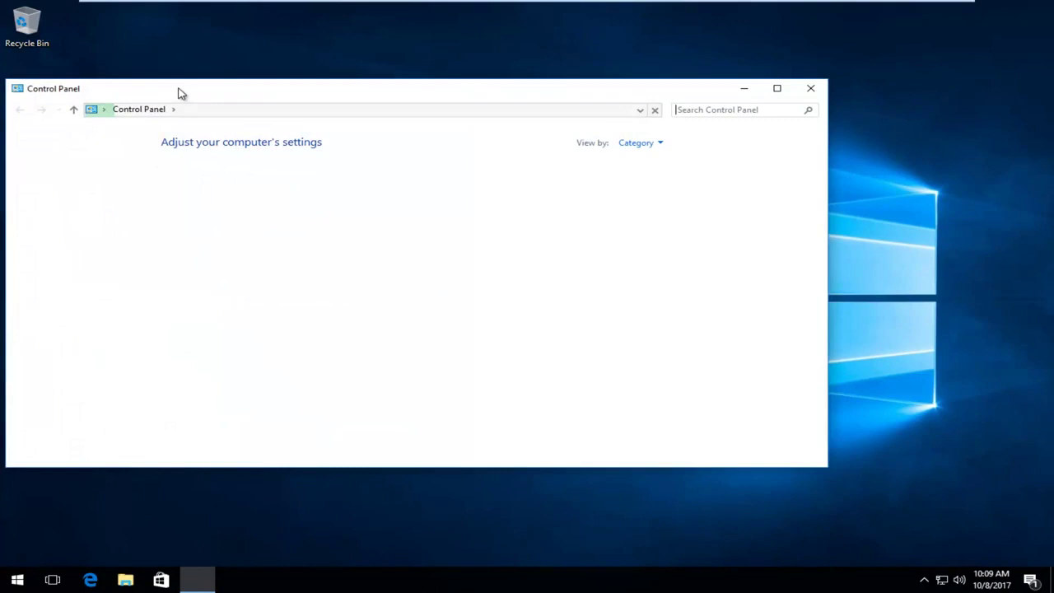
Set Control Panel's View by to Large icons and open the Recovery item.
left_click_drag(176, 91, 259, 94)
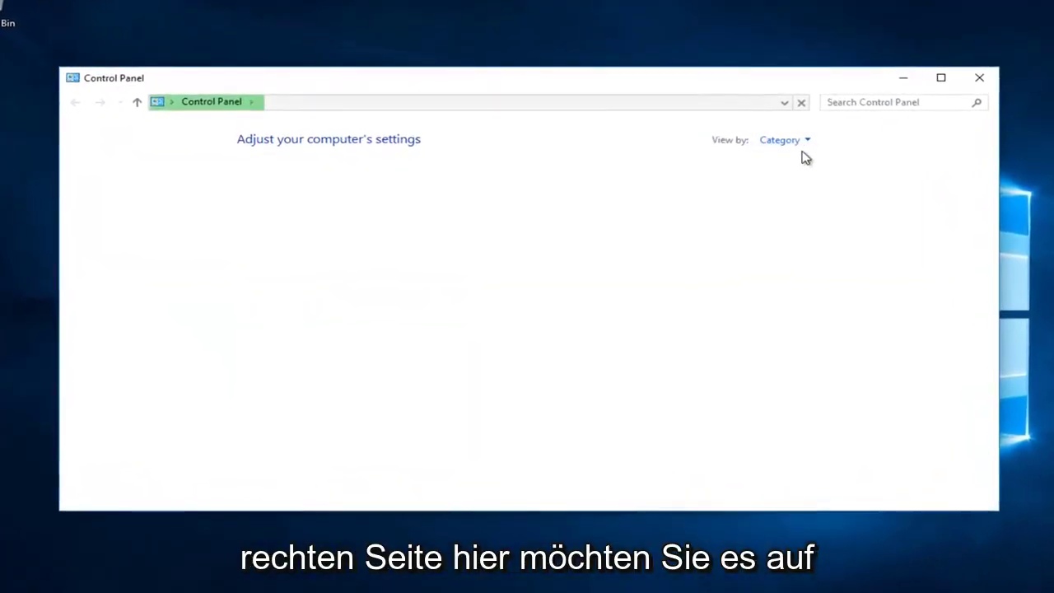
left_click(787, 142)
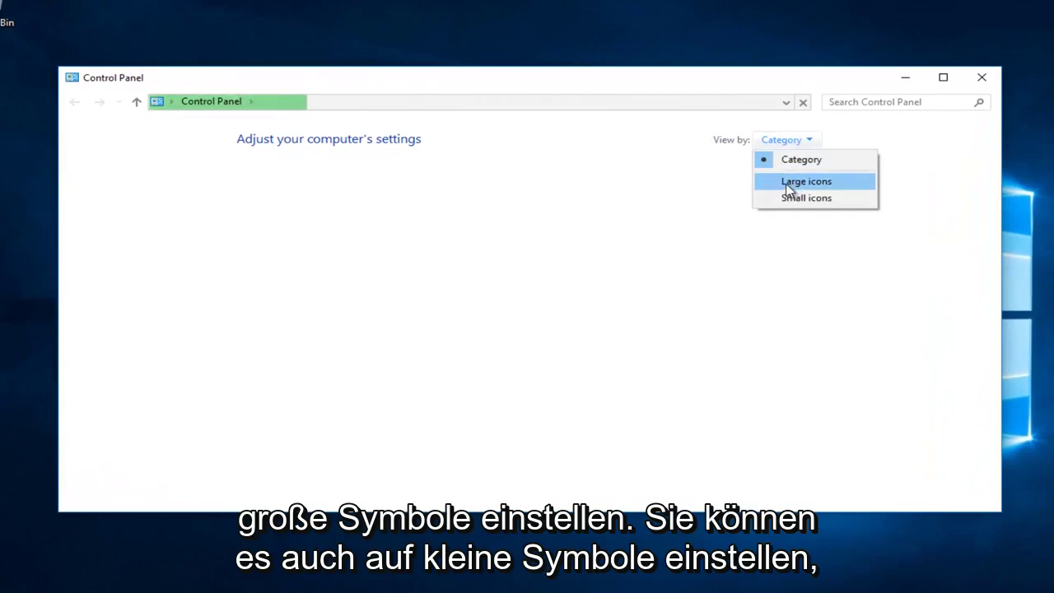
left_click(789, 183)
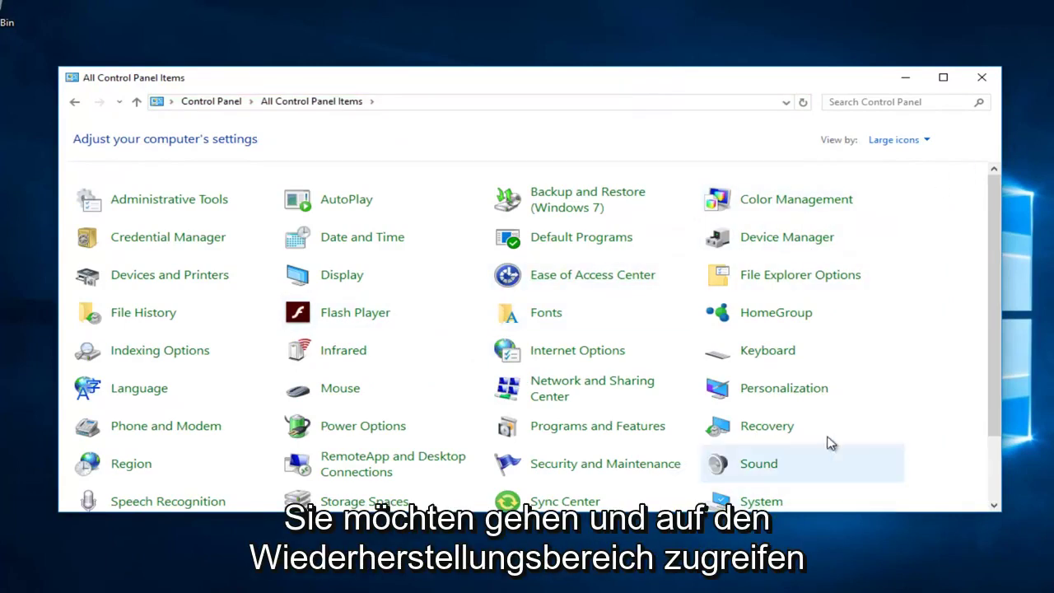
double_click(753, 432)
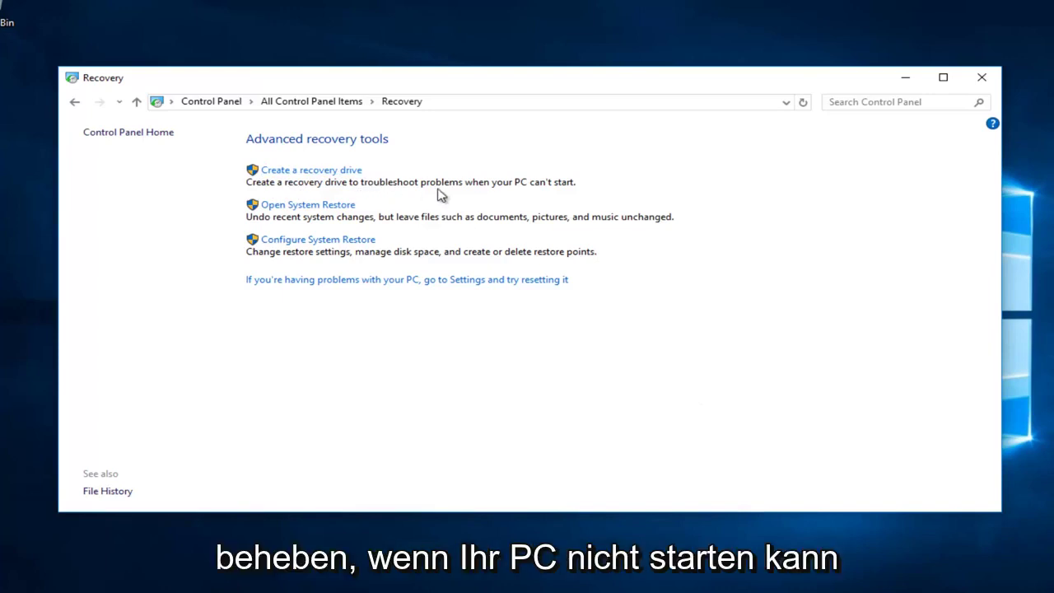
Start 'Create a recovery drive' and approve the User Account Control prompt with Yes.
left_click(300, 171)
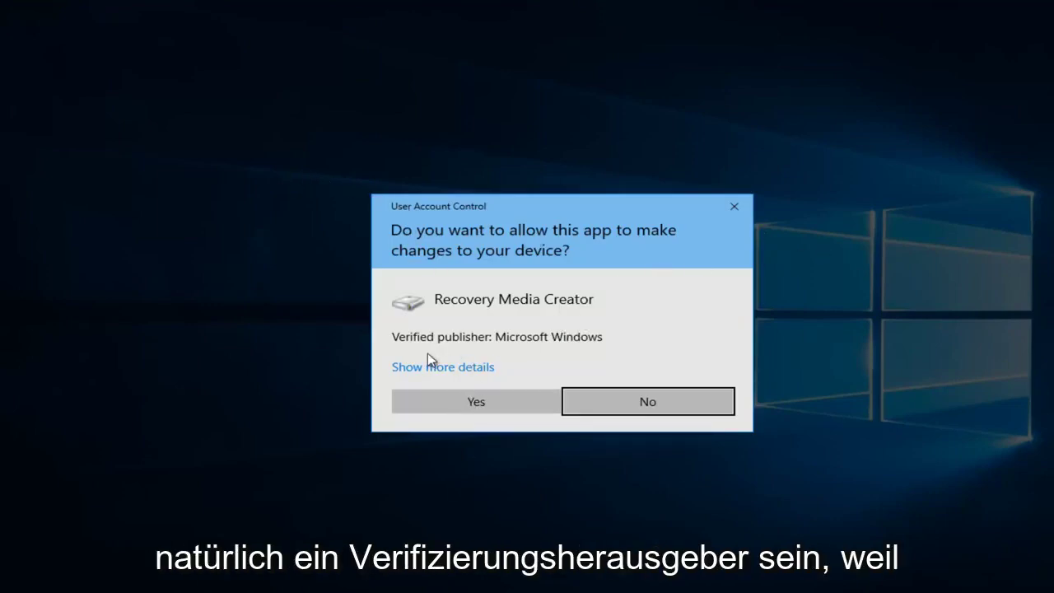
left_click(434, 409)
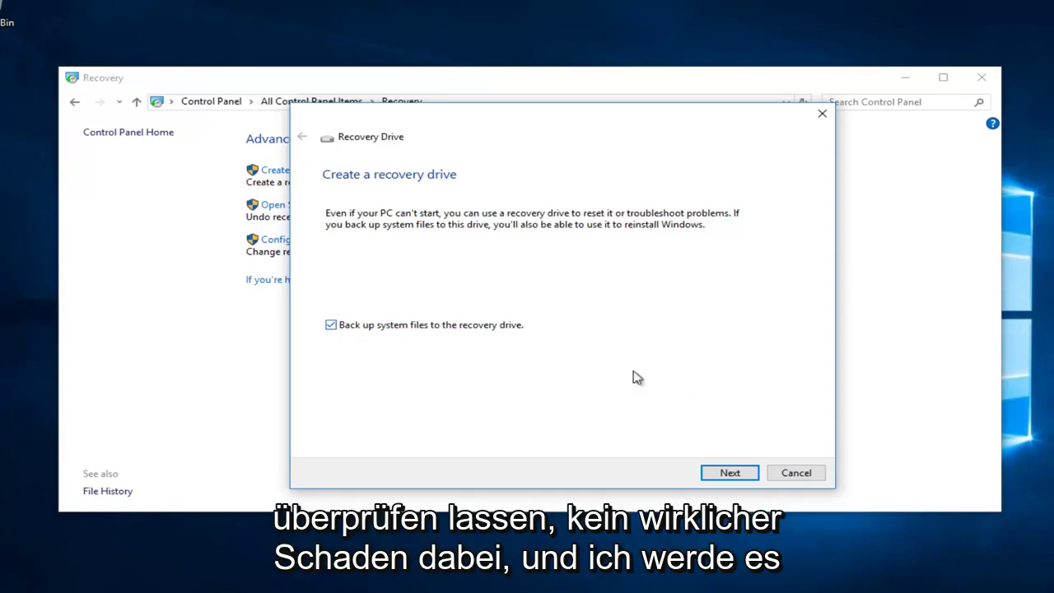
Advance the wizard to 'Connect a USB flash drive', then cancel without creating the drive.
left_click(730, 473)
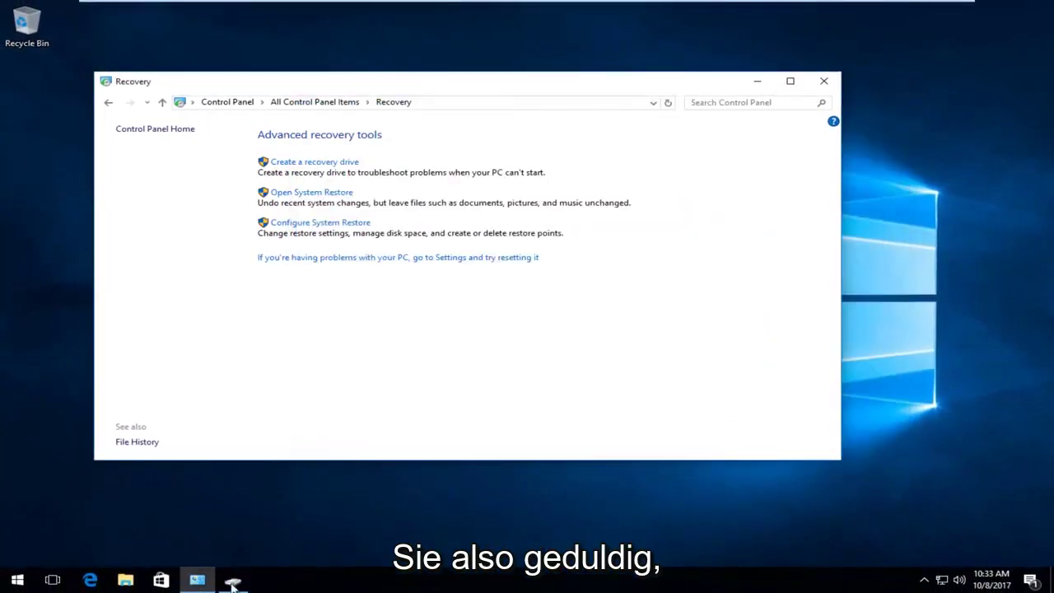
left_click_drag(397, 86, 445, 105)
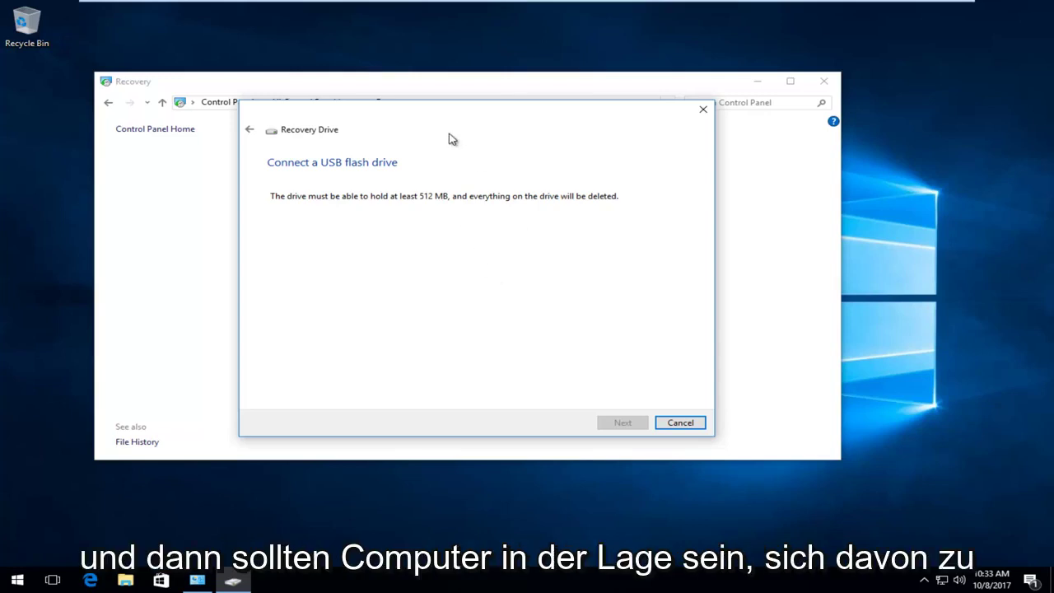
mouse_move(433, 118)
left_mouse_down()
mouse_move(476, 353)
mouse_move(452, 101)
mouse_move(436, 112)
left_mouse_up()
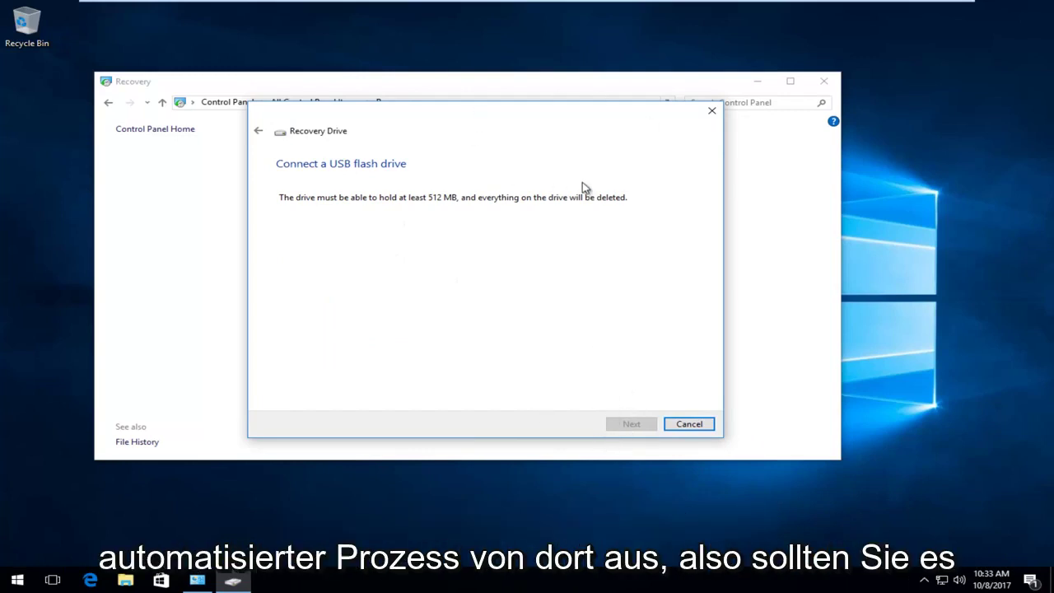
left_click(712, 110)
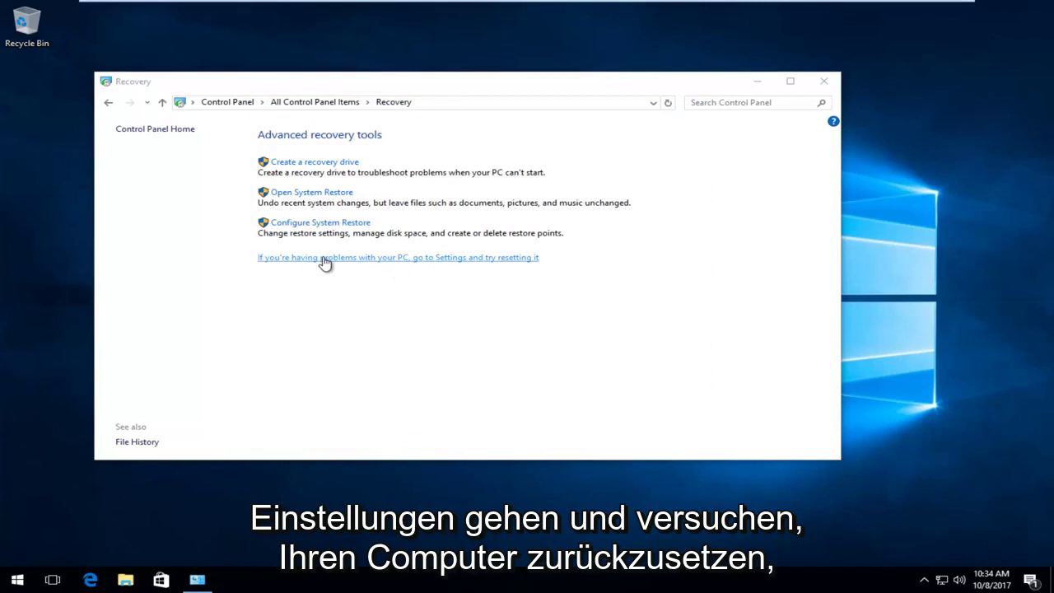
Follow 'go to Settings and try resetting it' and choose Get started under Reset this PC.
left_click(456, 265)
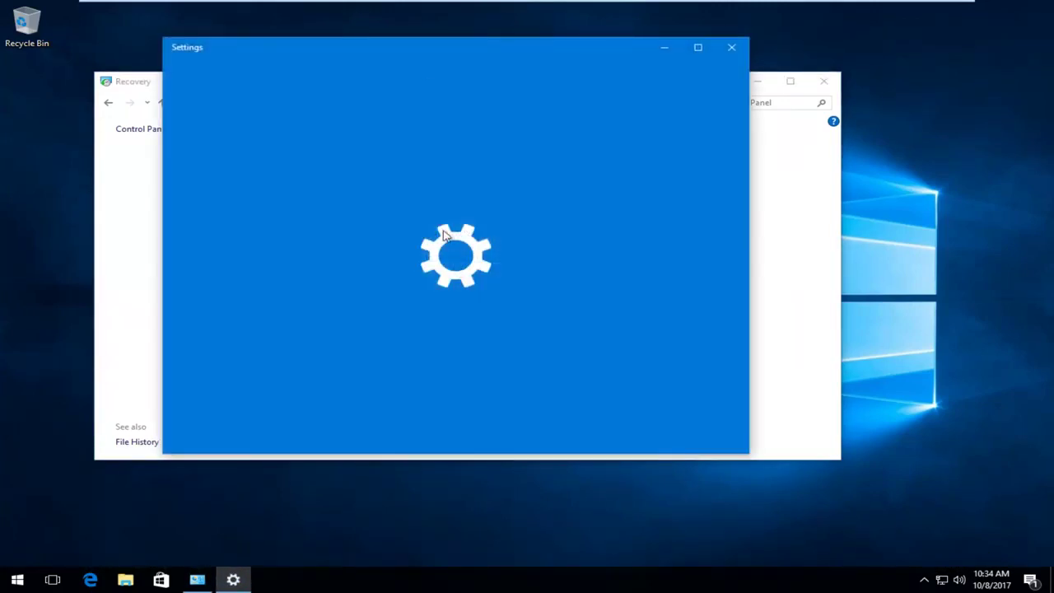
left_click_drag(367, 51, 407, 77)
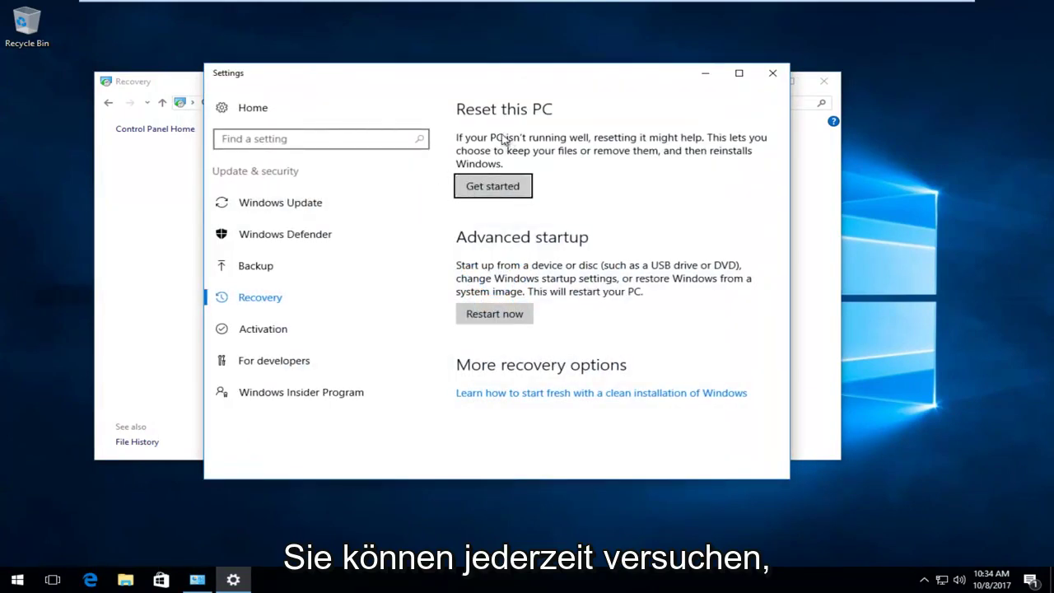
left_click(495, 186)
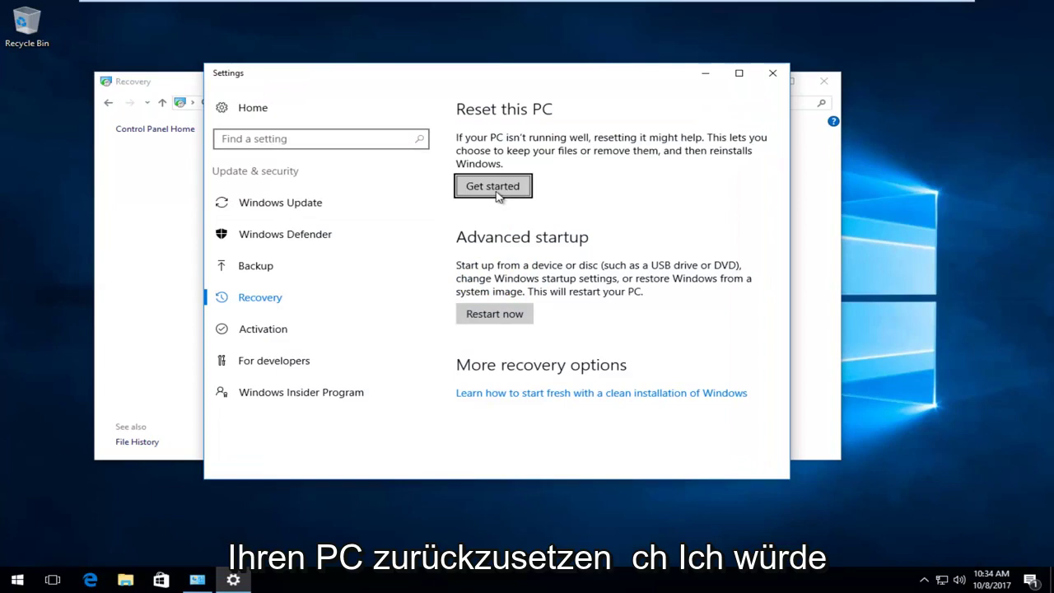